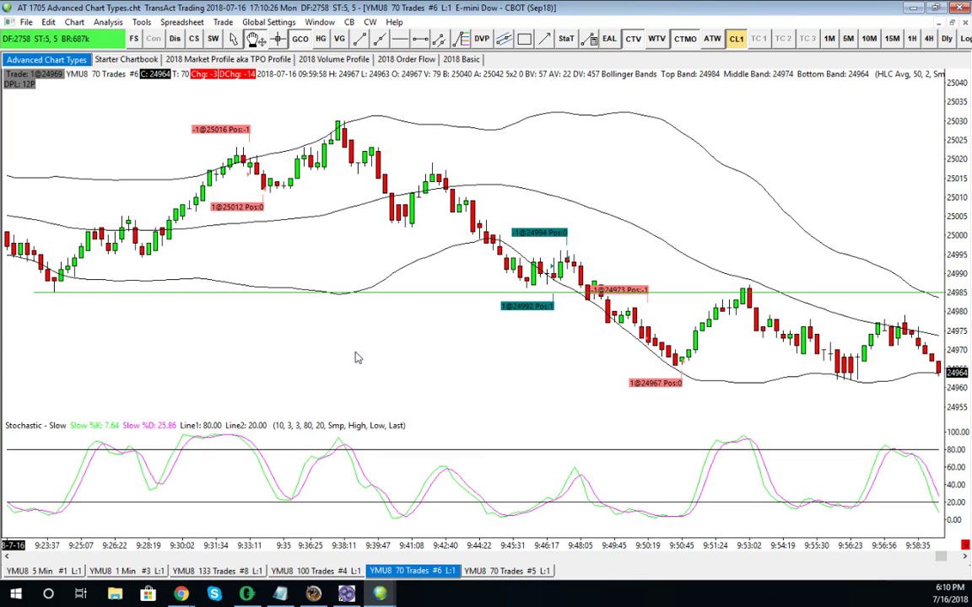
- Pan to the 9:26–10:01 bars, toggle the crosshair price/time read-out, and reselect the hand tool
drag(358, 354, 380, 356)
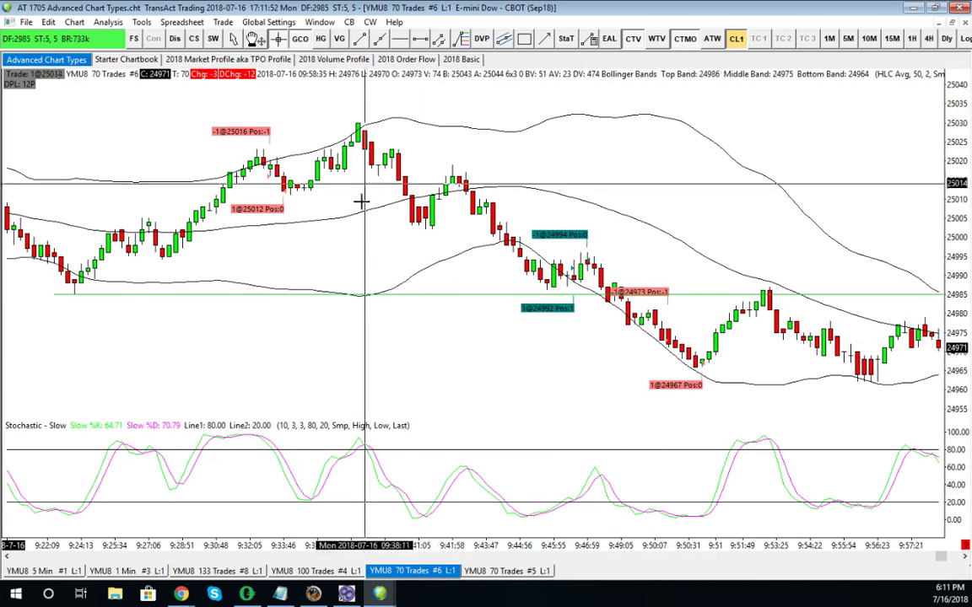
click(233, 39)
drag(476, 373, 381, 369)
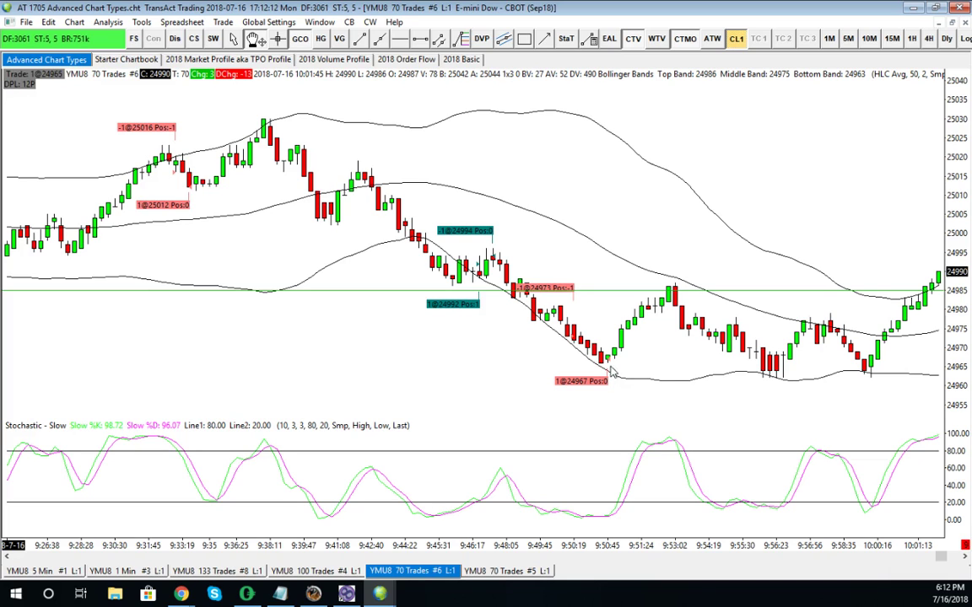
click(279, 42)
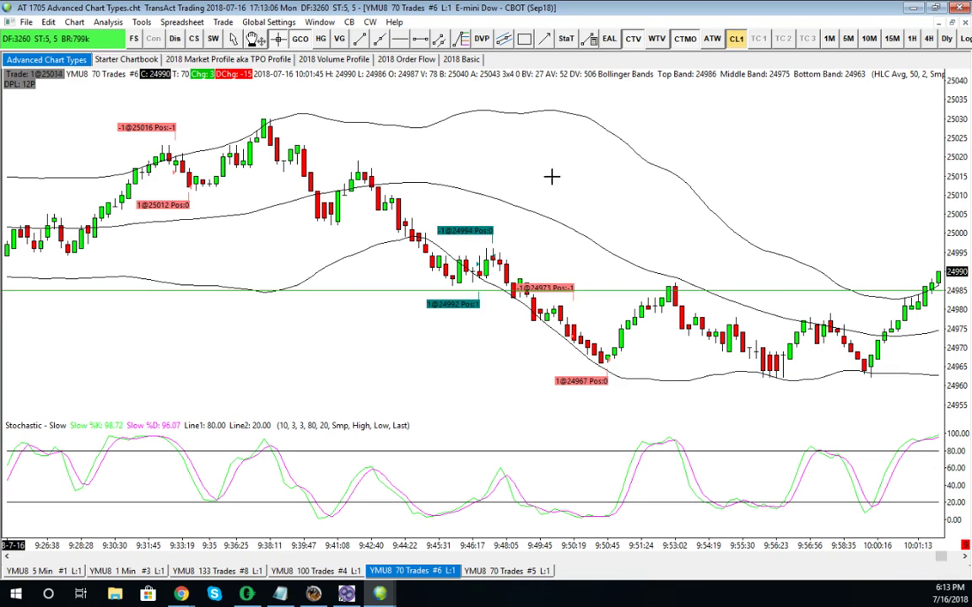
click(256, 42)
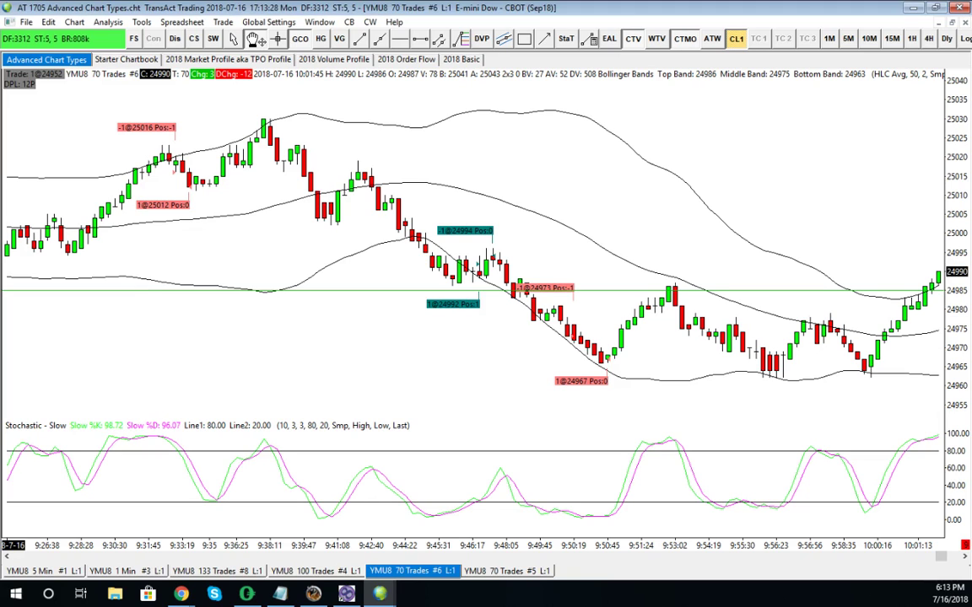
- Move forward to the 10:45–12:05 bars, where price peaks near 25030 at the upper band
scroll(508, 367, down, 6)
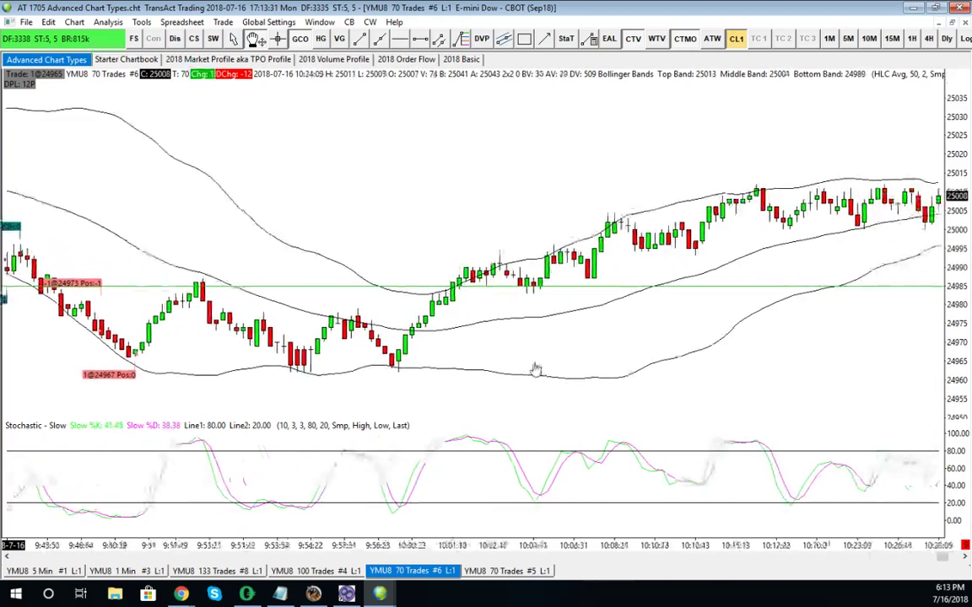
scroll(535, 368, down, 6)
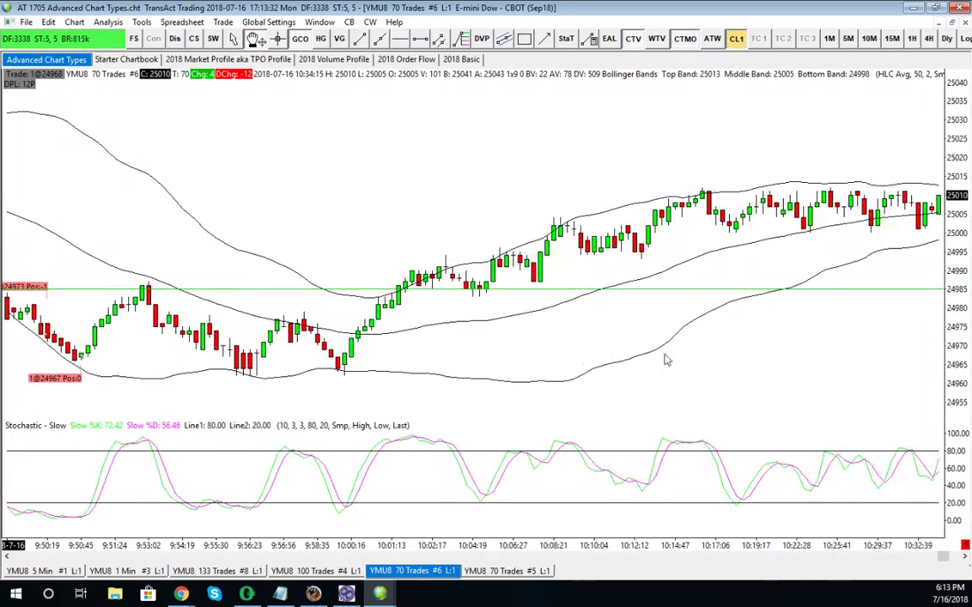
scroll(590, 393, down, 5)
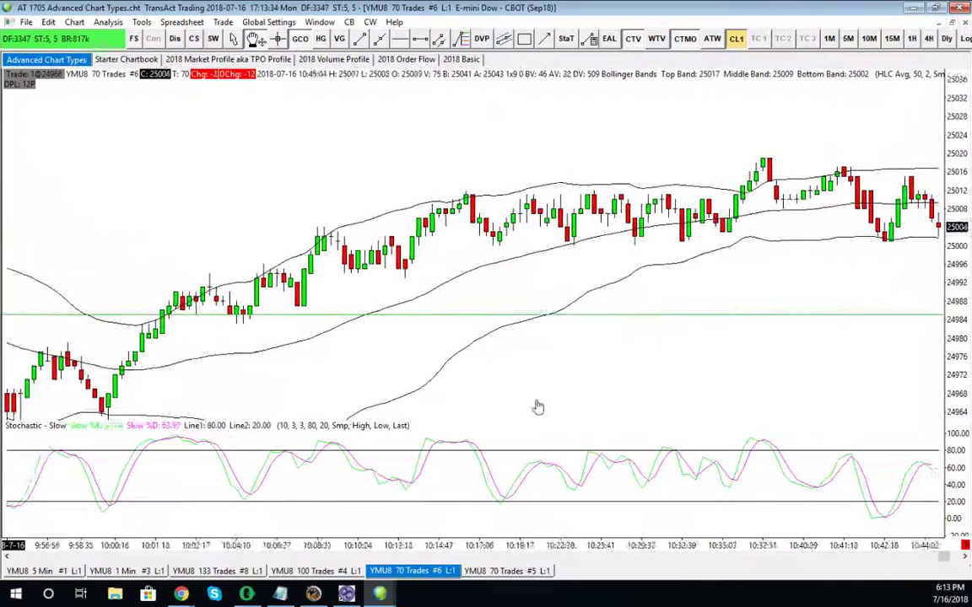
scroll(759, 404, down, 6)
scroll(531, 387, down, 2)
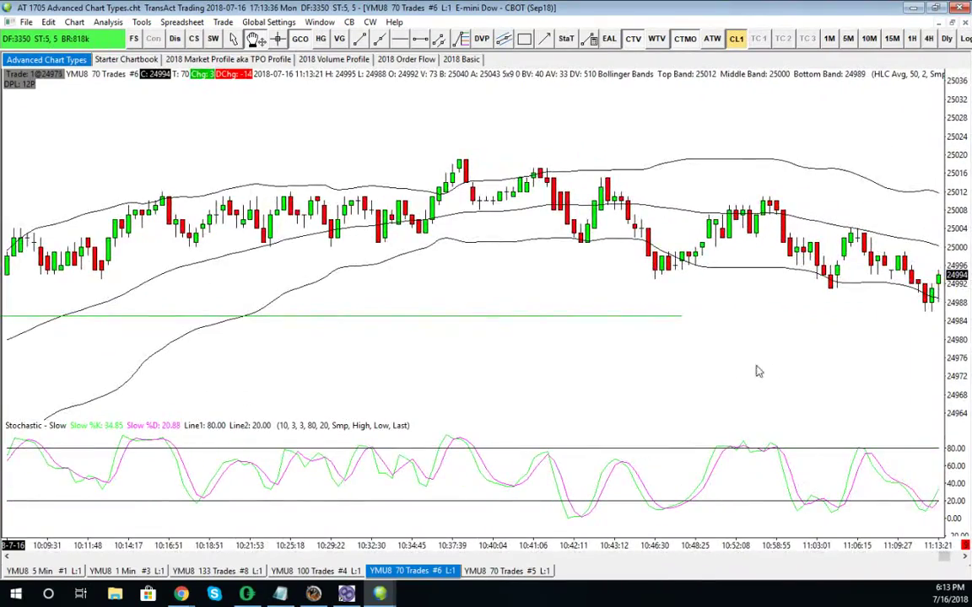
scroll(759, 369, down, 5)
scroll(626, 366, down, 3)
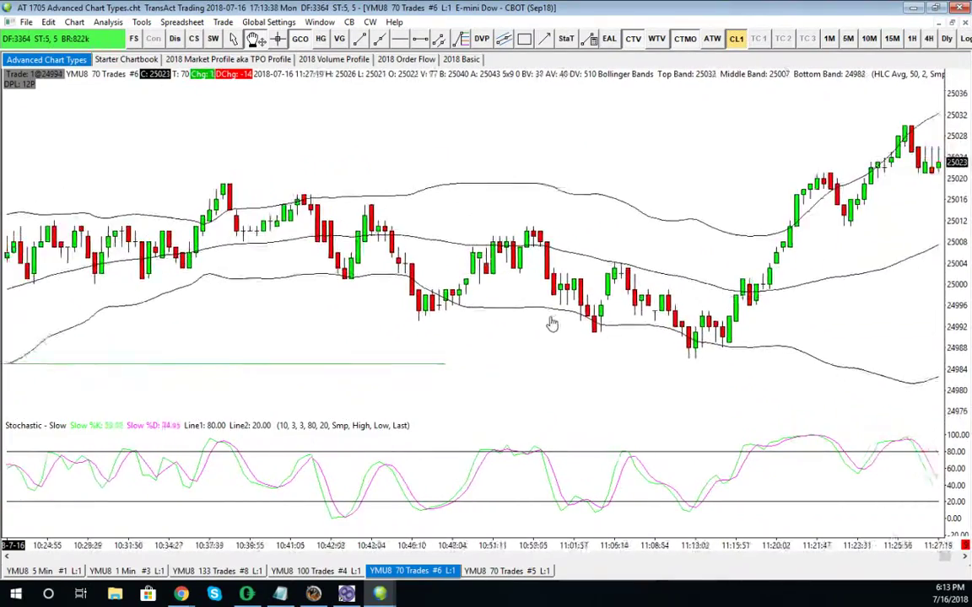
scroll(696, 392, down, 1)
drag(784, 413, 575, 362)
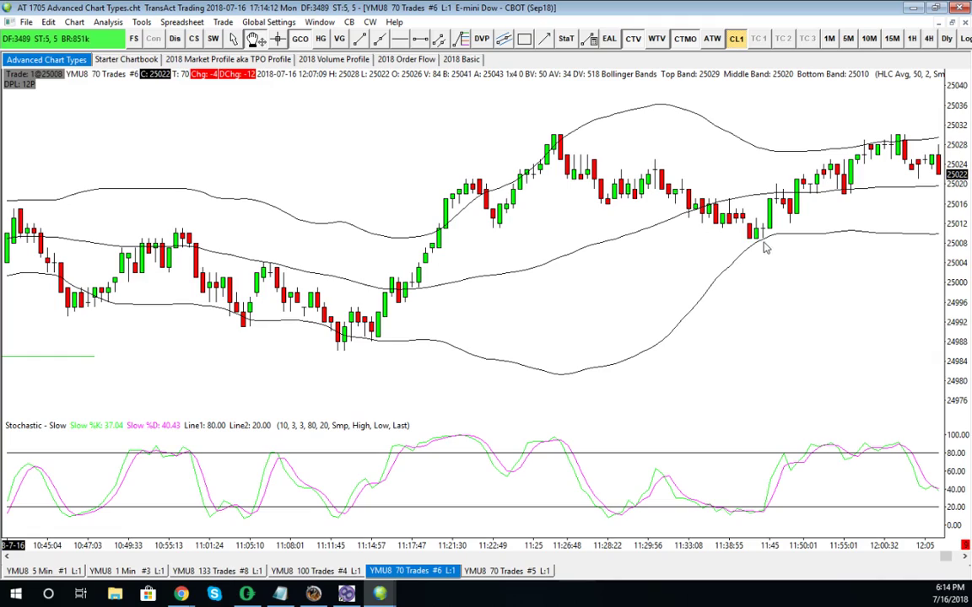
- Pan through the afternoon bars to about 13:32–14:40, checking the crosshair read-out on the way
drag(846, 297, 426, 319)
drag(737, 321, 482, 331)
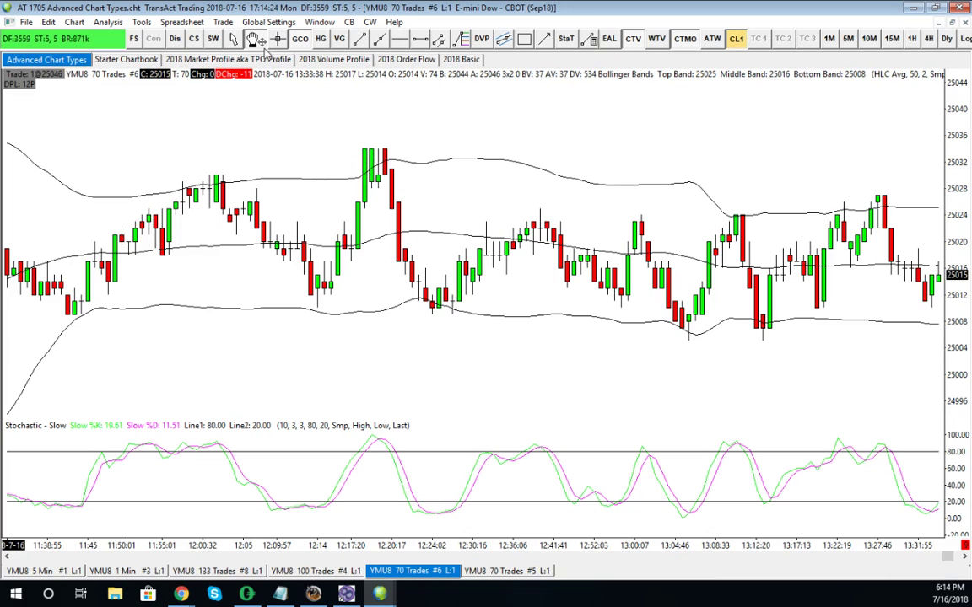
middle_click(380, 164)
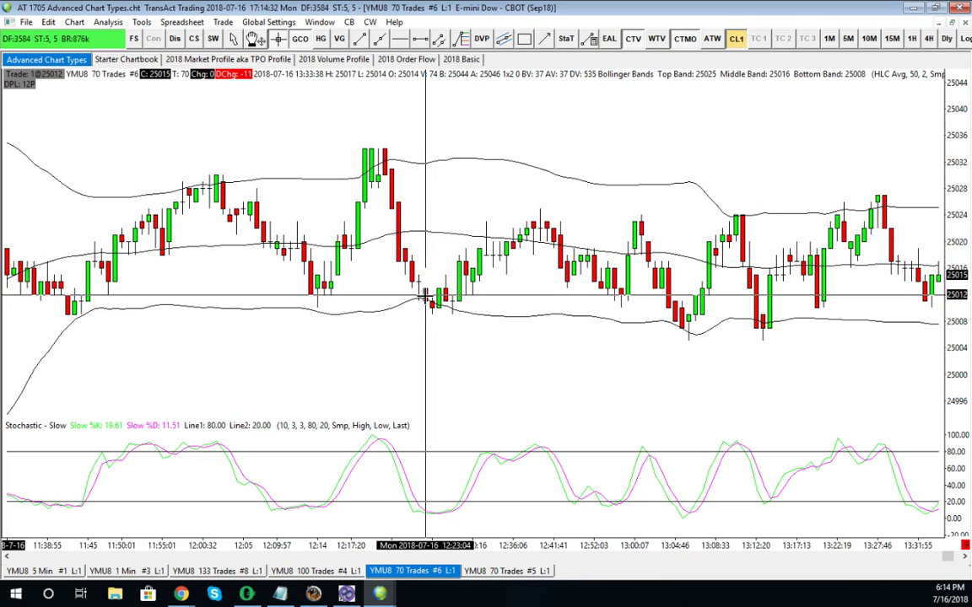
click(253, 39)
drag(612, 397, 417, 368)
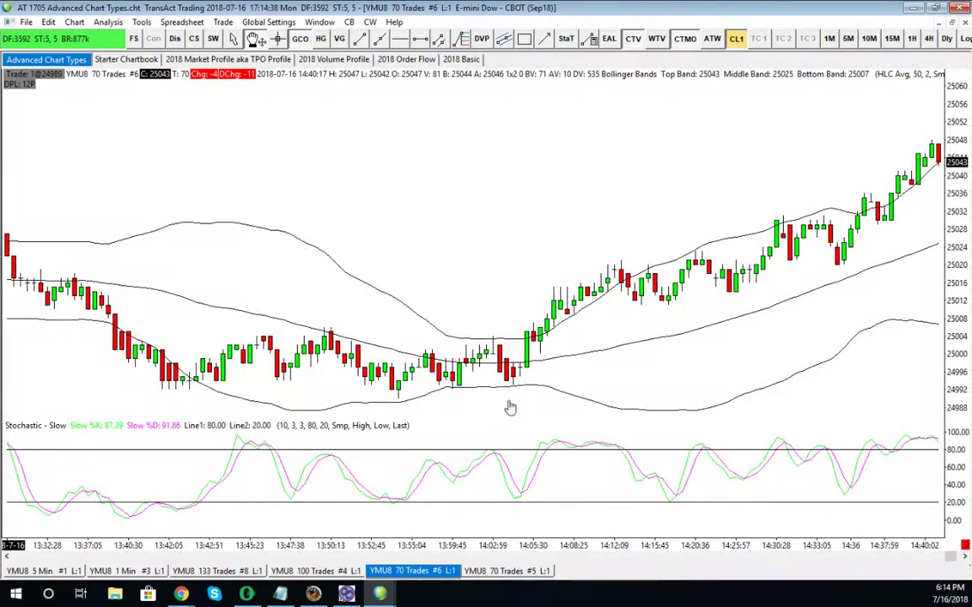
drag(509, 403, 691, 373)
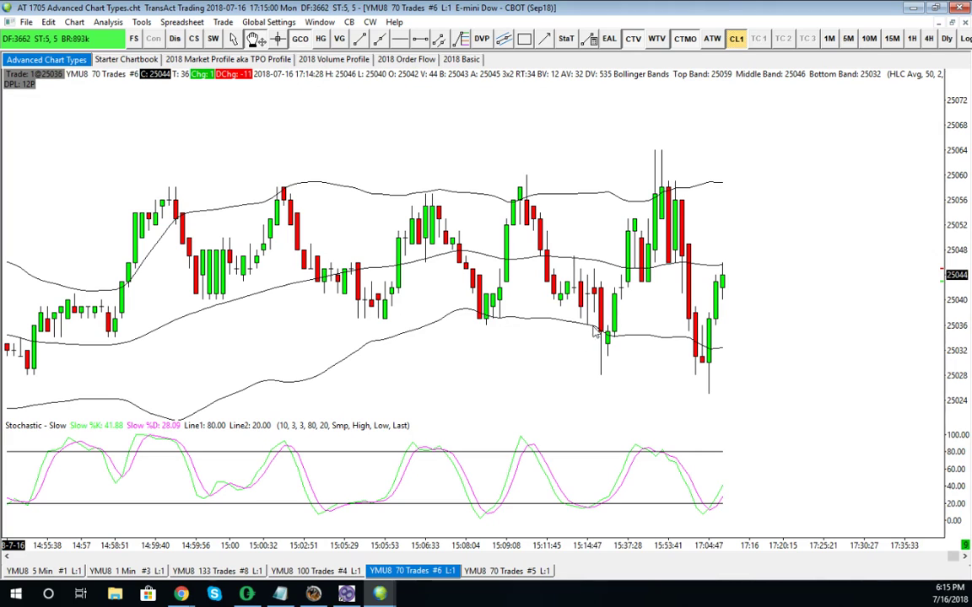
drag(620, 351, 496, 345)
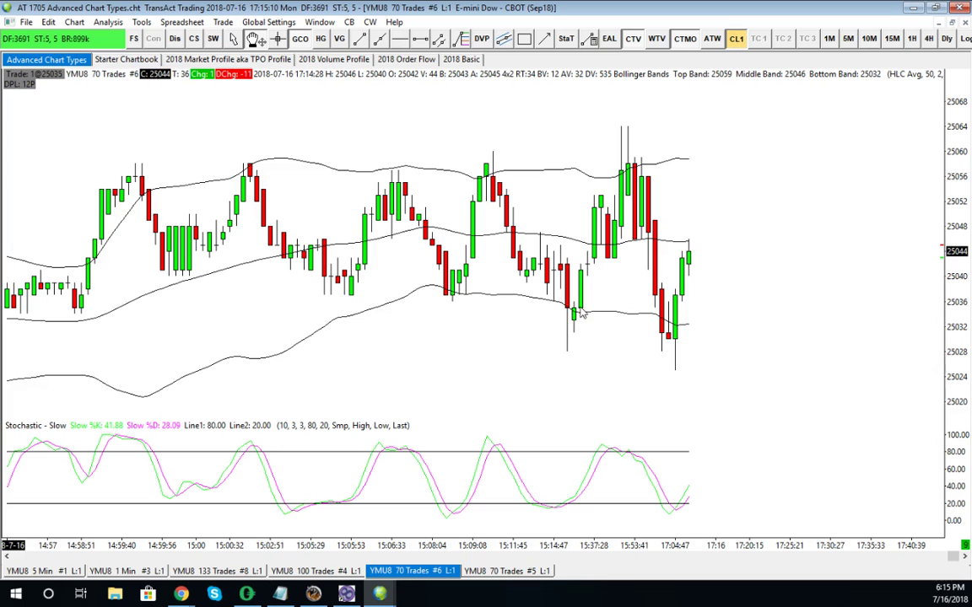
drag(437, 375, 485, 381)
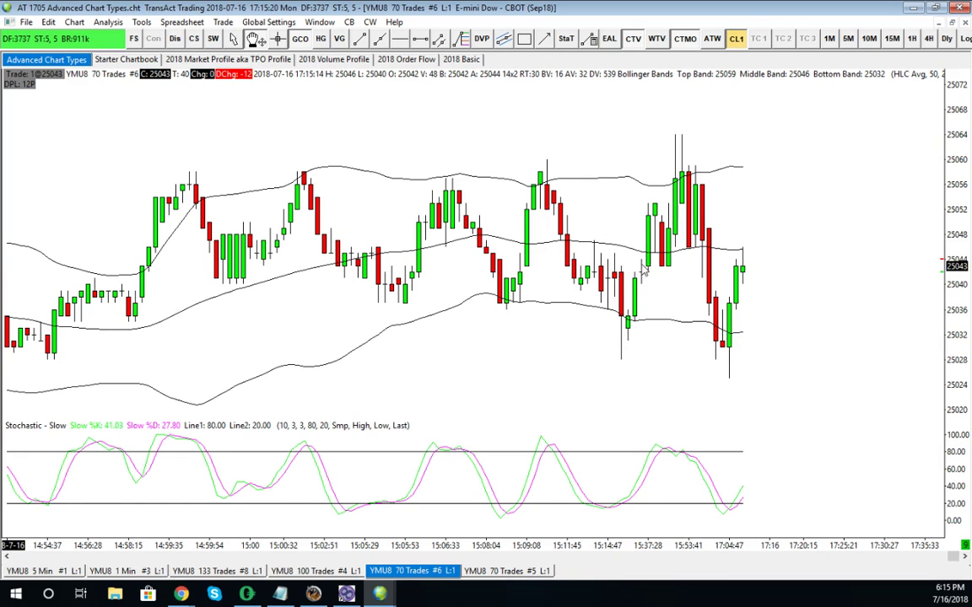
drag(538, 264, 444, 232)
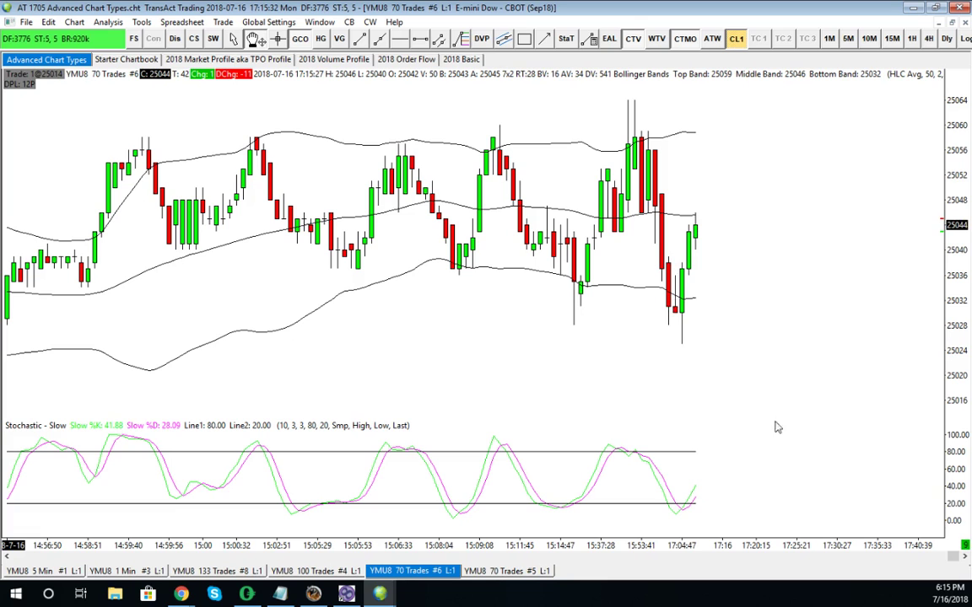
drag(487, 306, 454, 306)
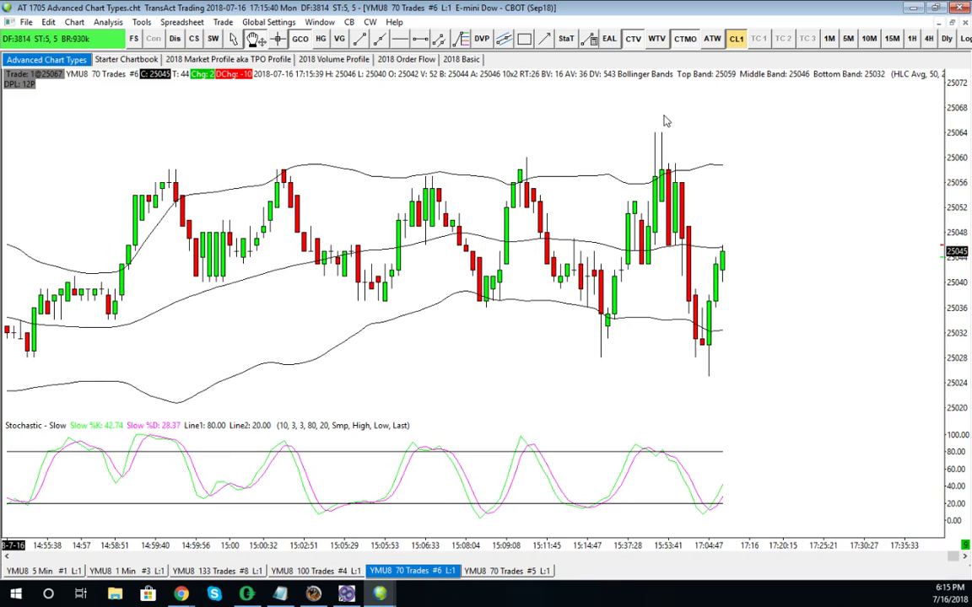
- Return to the 9:09–9:50 bars showing the 25016 short and 25012 cover markers
drag(275, 323, 840, 335)
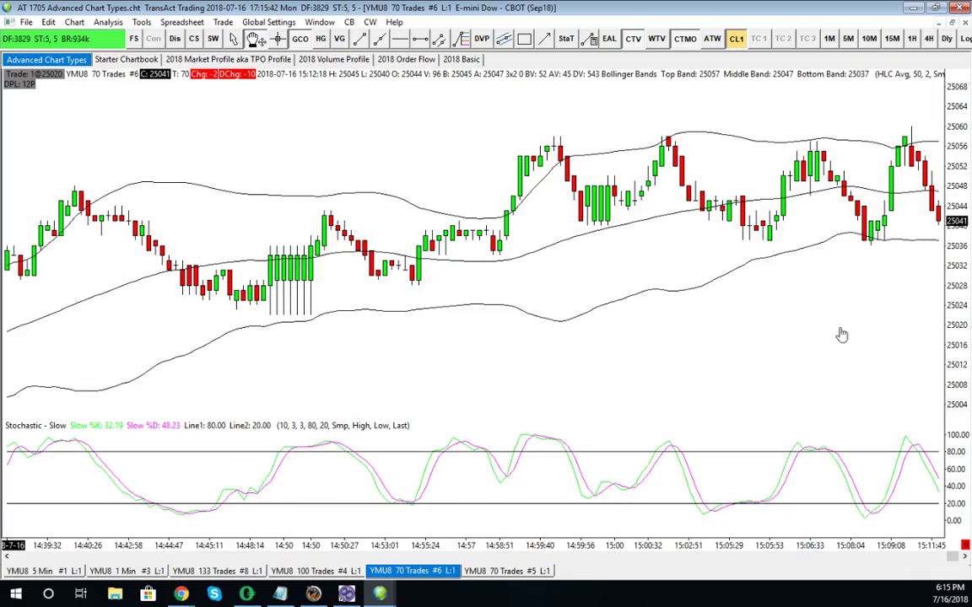
scroll(506, 329, up, 10)
scroll(189, 334, up, 8)
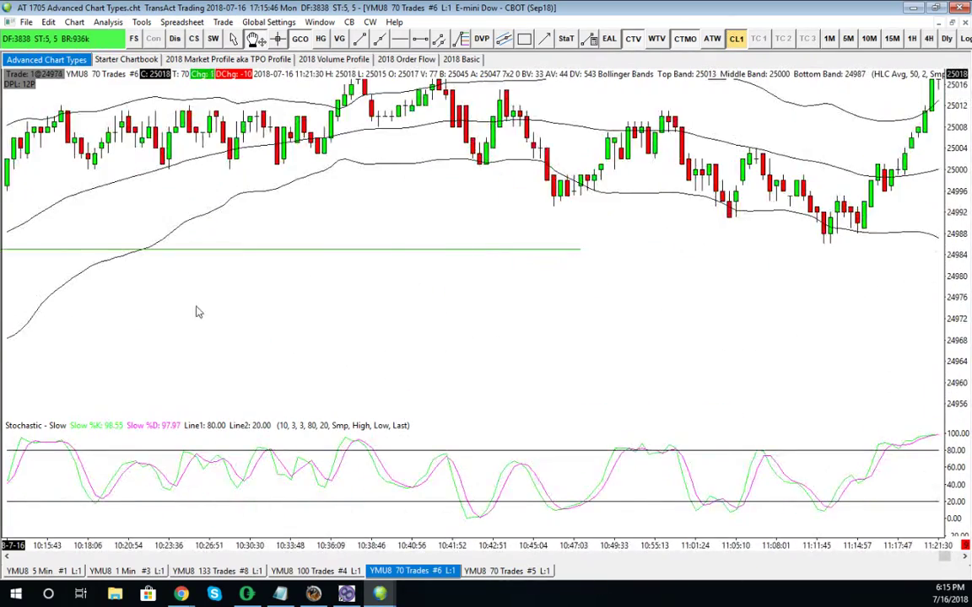
scroll(195, 312, up, 5)
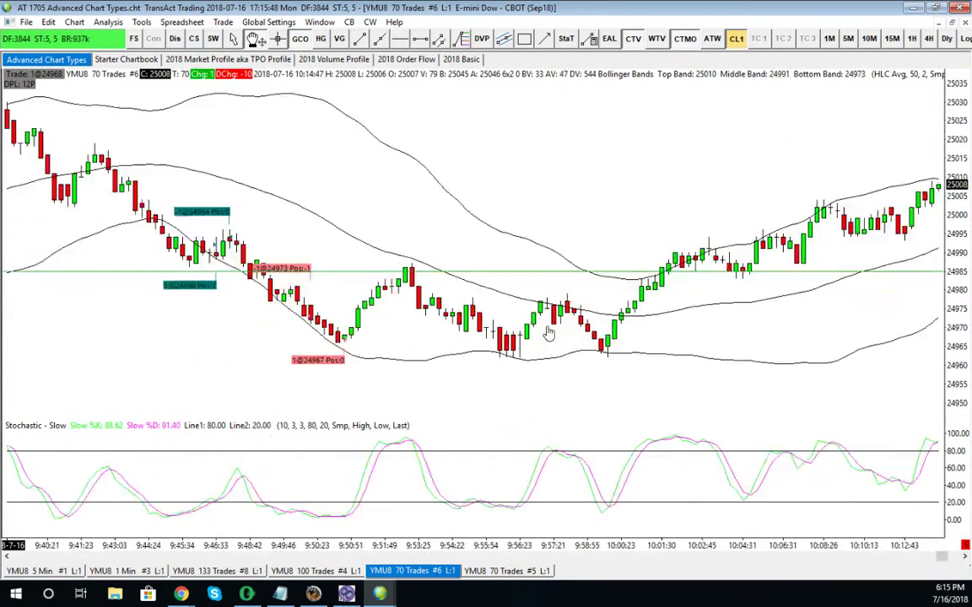
scroll(556, 332, up, 2)
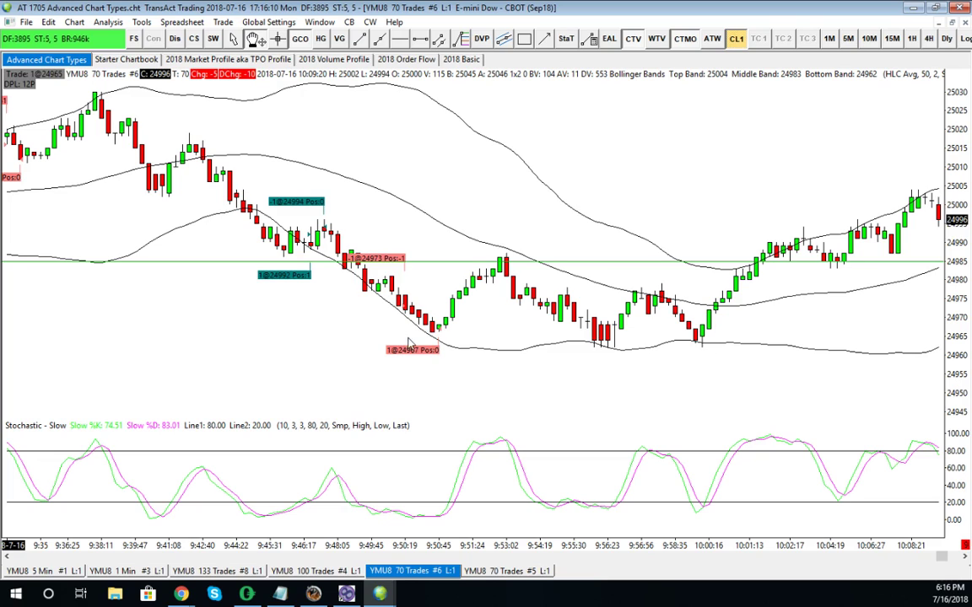
scroll(489, 369, right, 3)
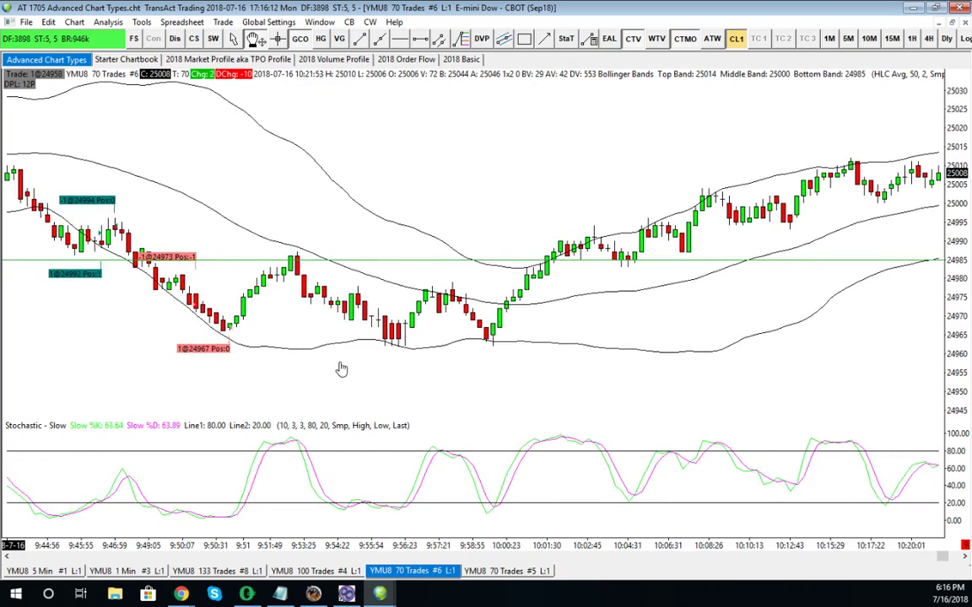
scroll(633, 380, left, 10)
drag(310, 352, 419, 399)
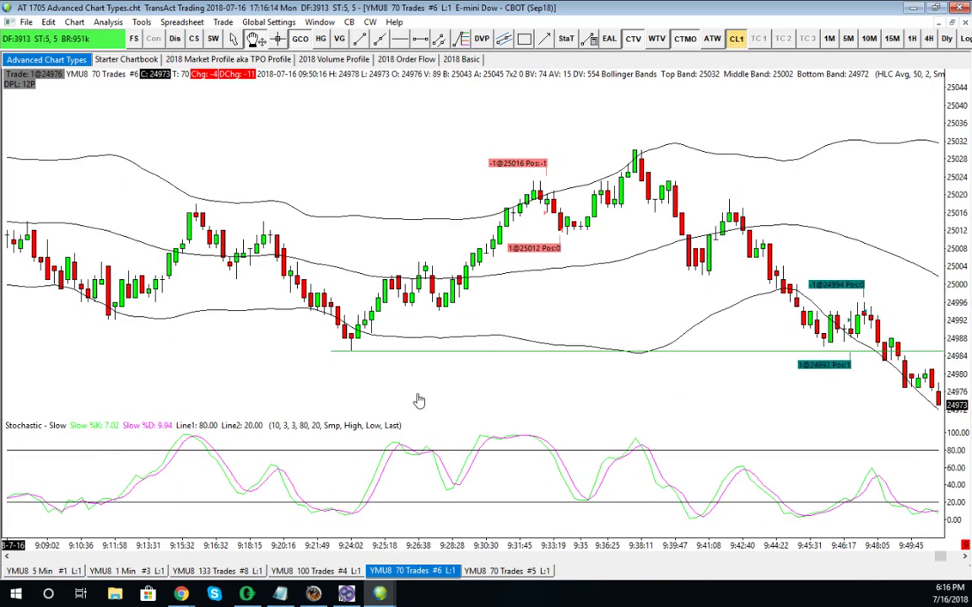